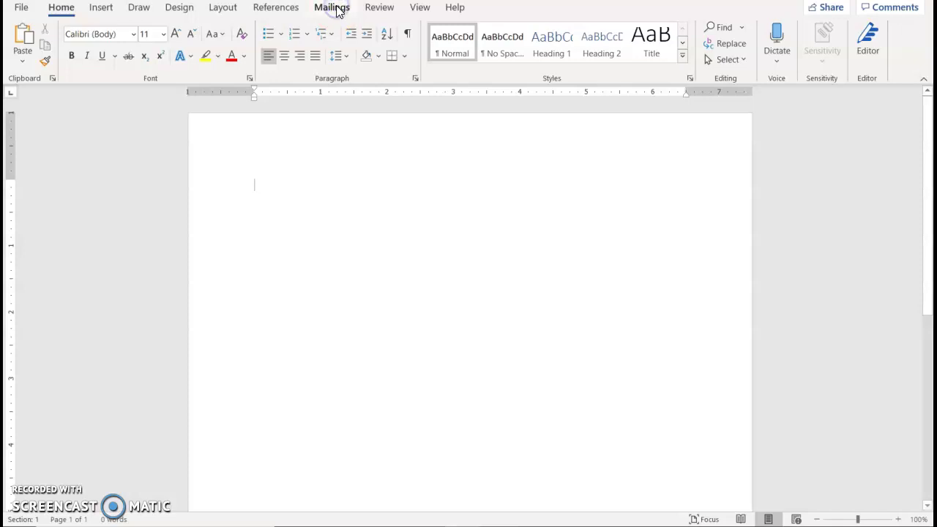
- Start a labels mail merge using the Avery US Letter vendor and product 5160 Address Labels
click(110, 59)
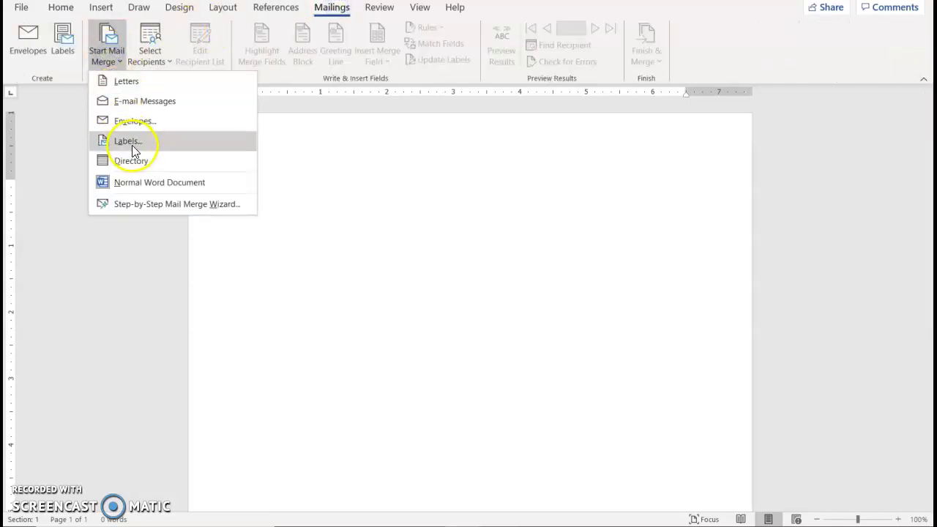
click(131, 143)
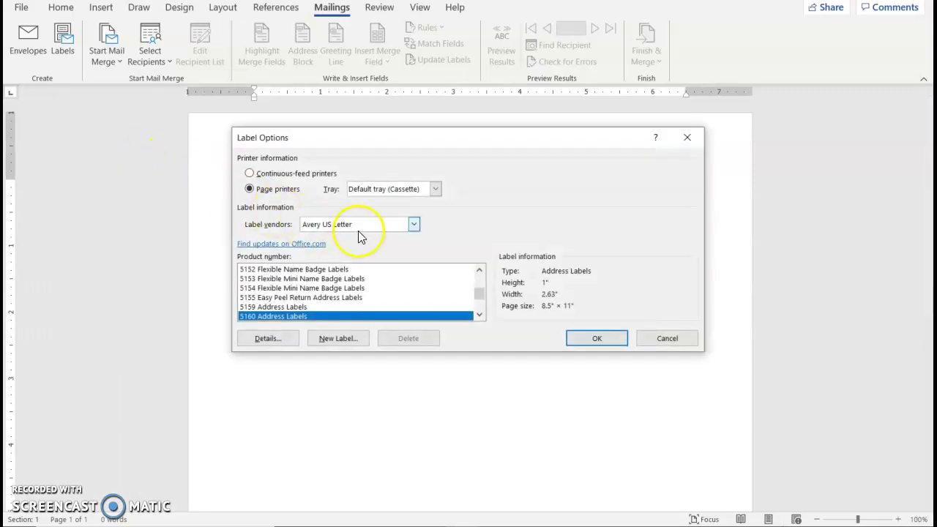
click(414, 226)
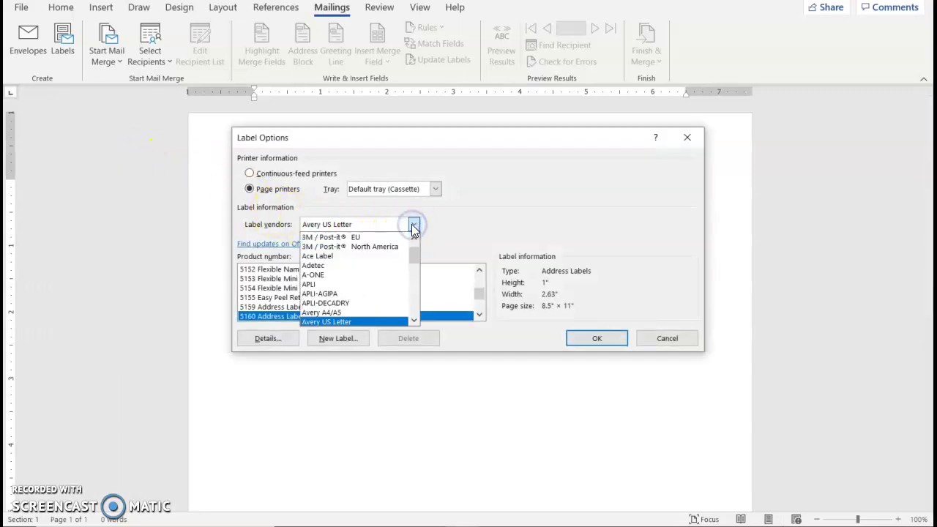
click(347, 322)
click(480, 287)
drag(479, 288, 479, 296)
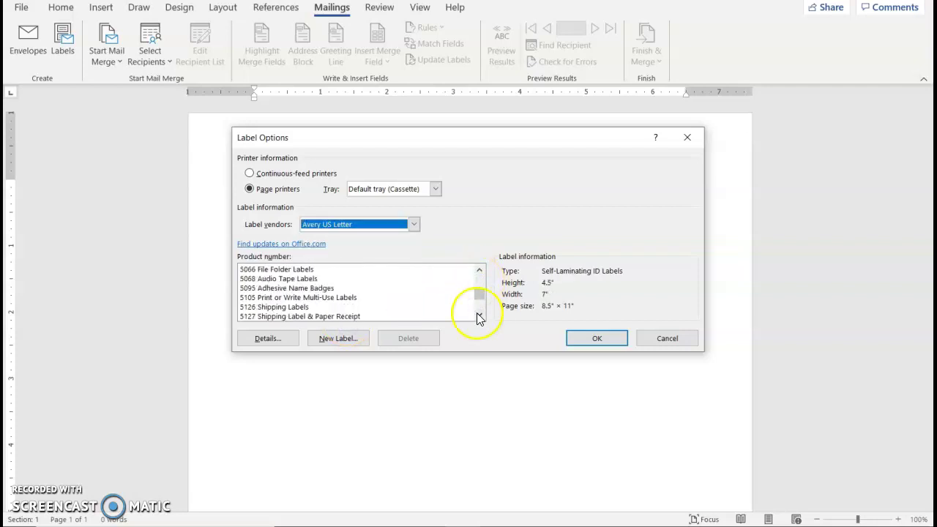
click(480, 315)
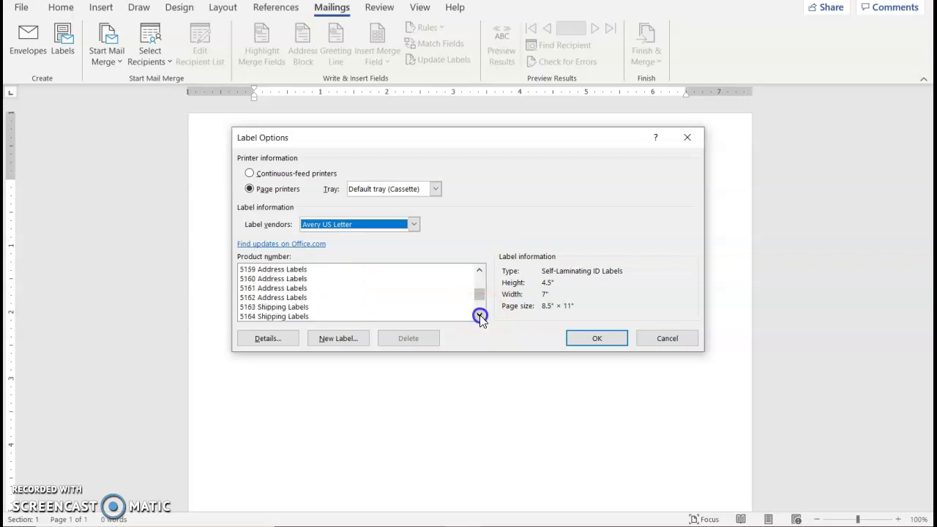
click(273, 281)
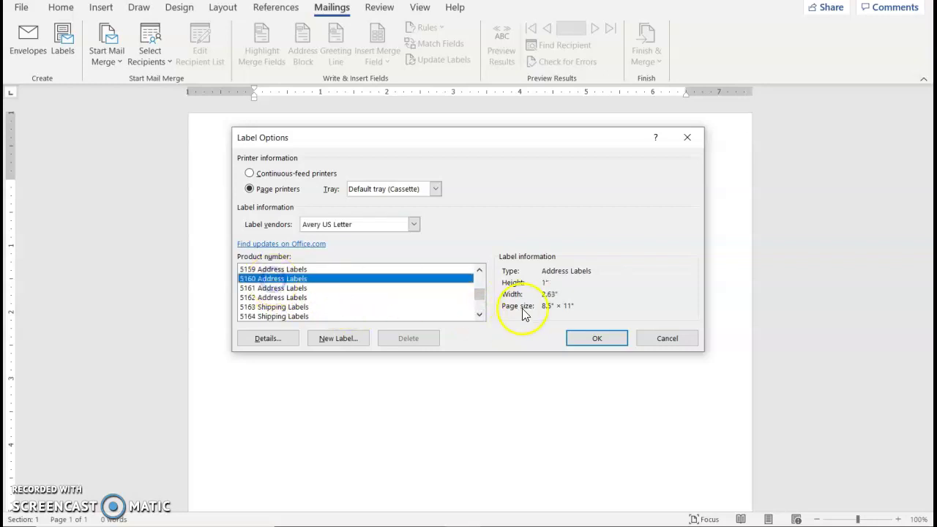
click(604, 340)
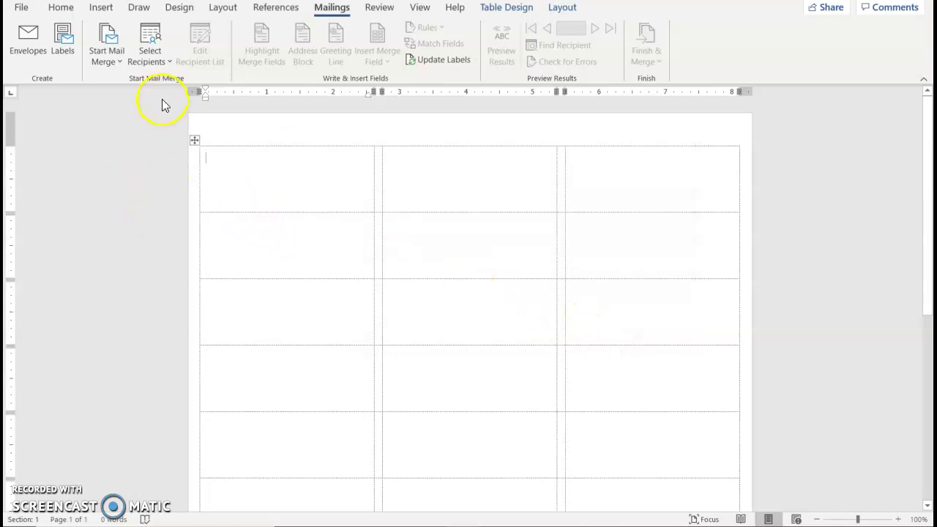
- Attach the existing recipient list IL_WD_6_RedwoodData from the ABCs folder on the Desktop
click(160, 56)
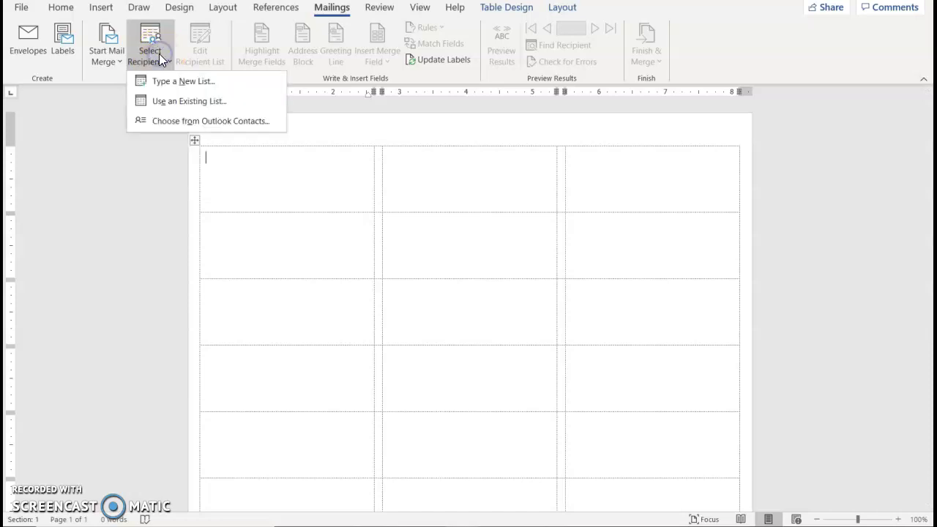
click(173, 102)
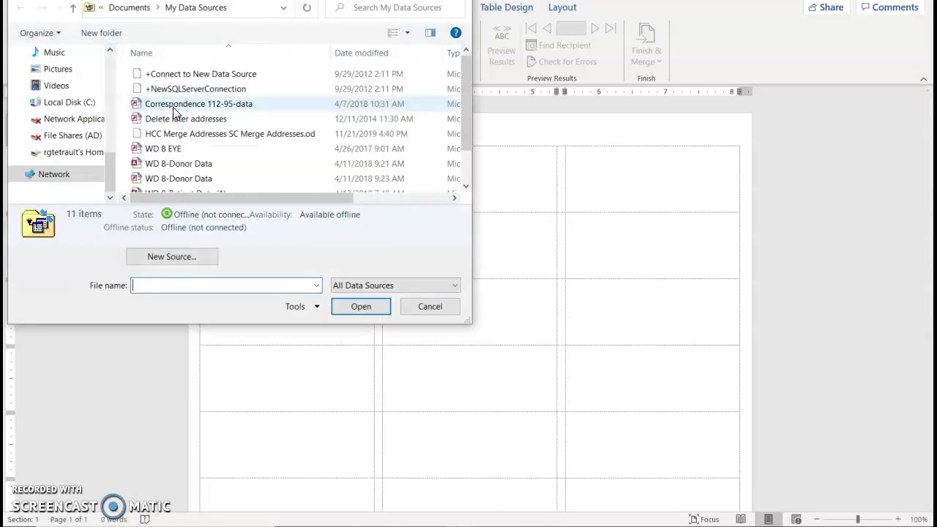
drag(108, 168, 108, 141)
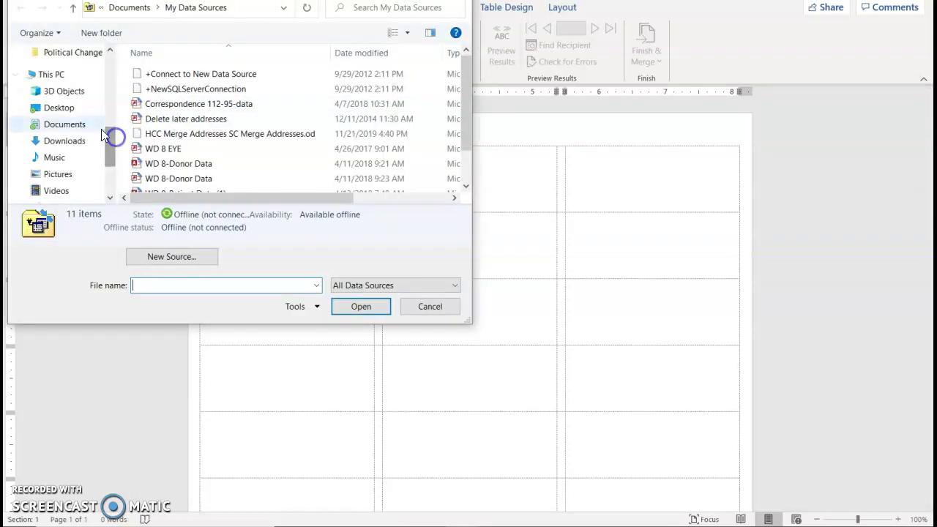
click(69, 108)
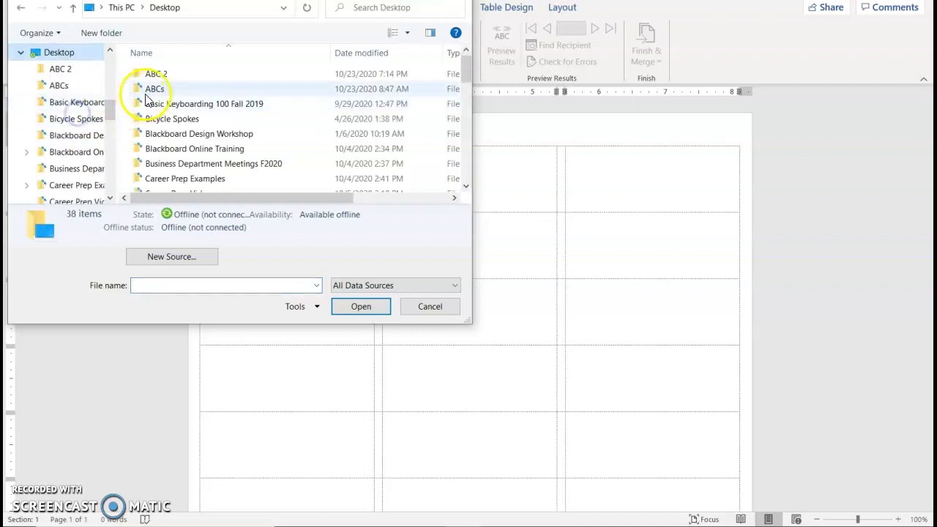
double_click(153, 89)
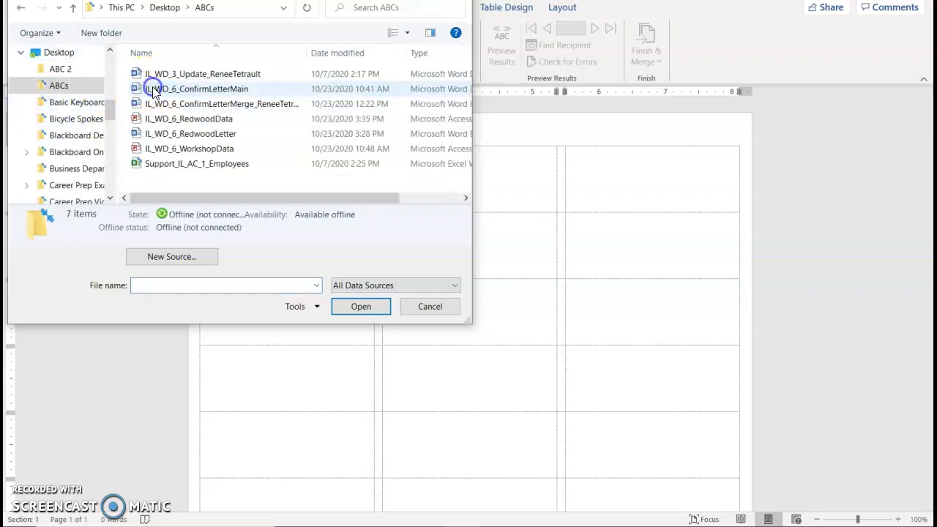
click(183, 120)
click(355, 307)
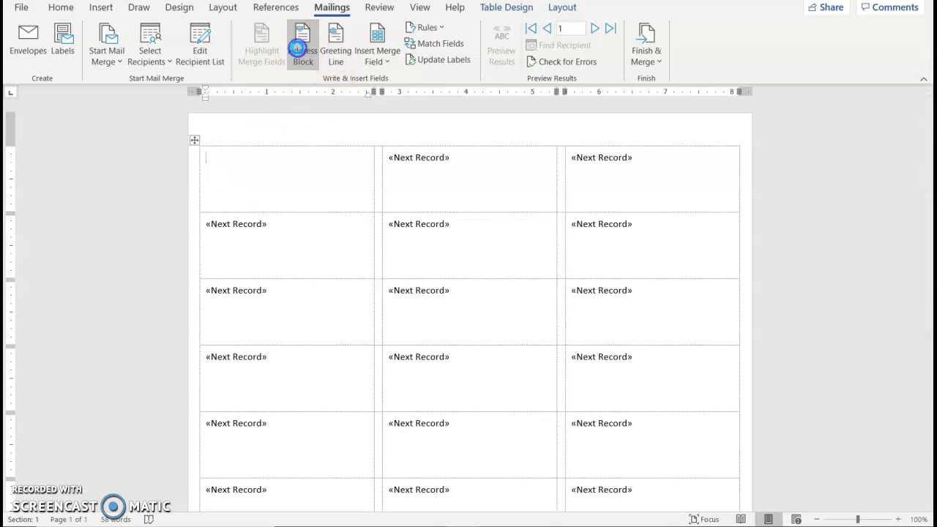
- Place the address block on every label of the sheet and preview the merge results
click(297, 48)
click(678, 358)
click(444, 60)
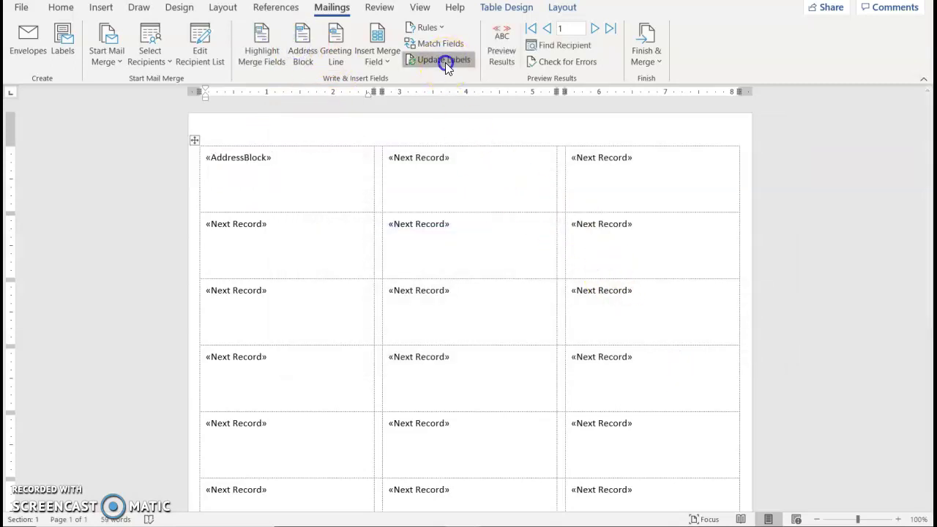
click(509, 65)
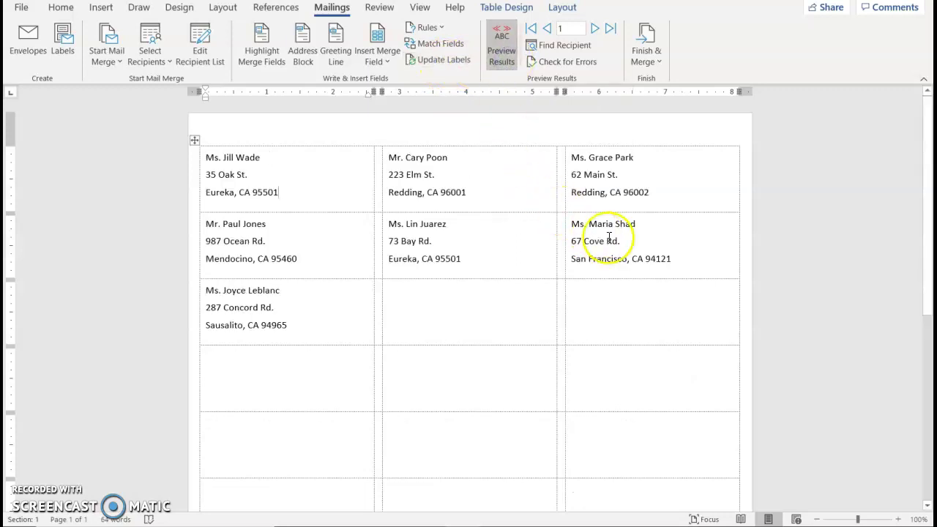
- Merge all label records to a new document and close that document without saving it
click(646, 53)
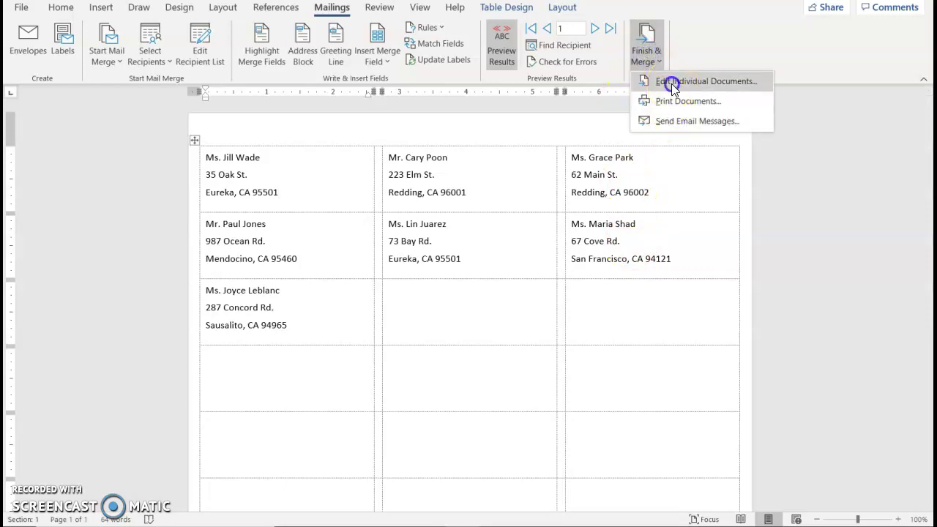
click(671, 82)
click(443, 283)
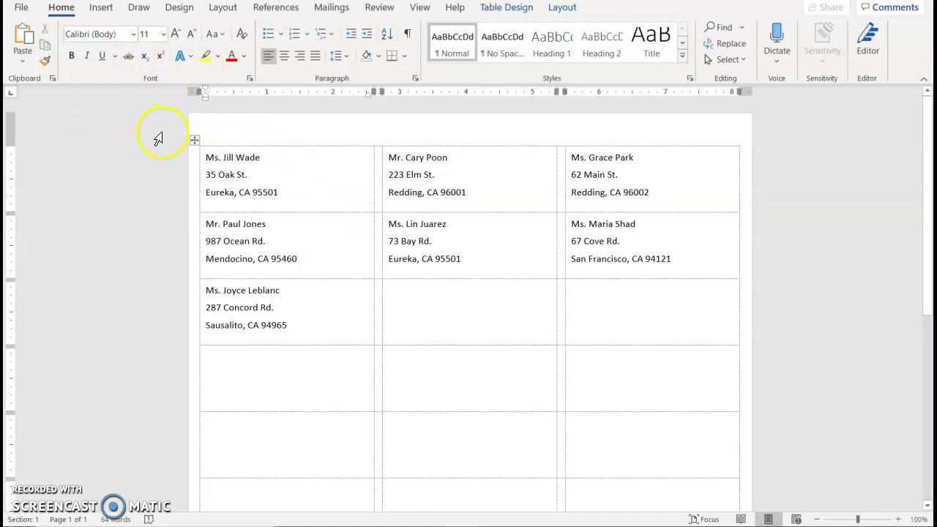
click(330, 10)
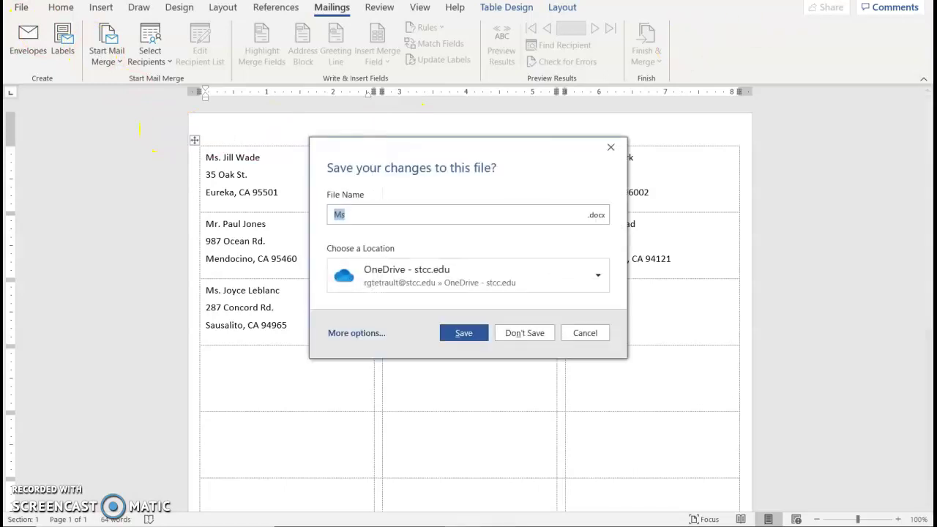
click(505, 330)
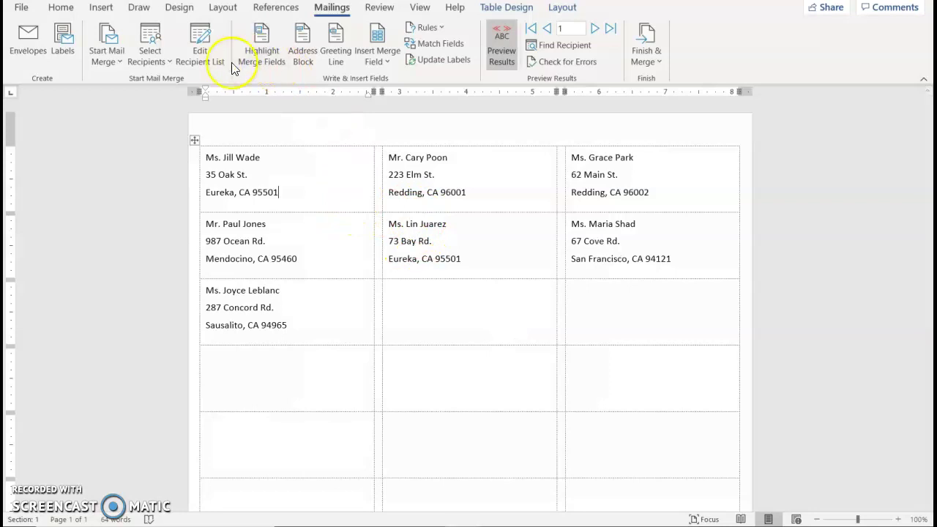
- Filter the mail merge recipient list to the records whose Park is Redwood
click(208, 64)
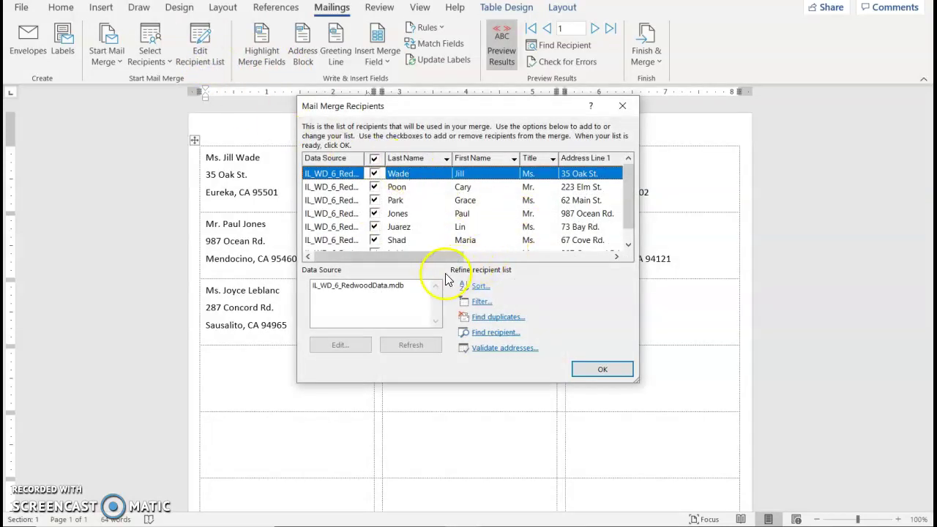
drag(436, 256, 592, 253)
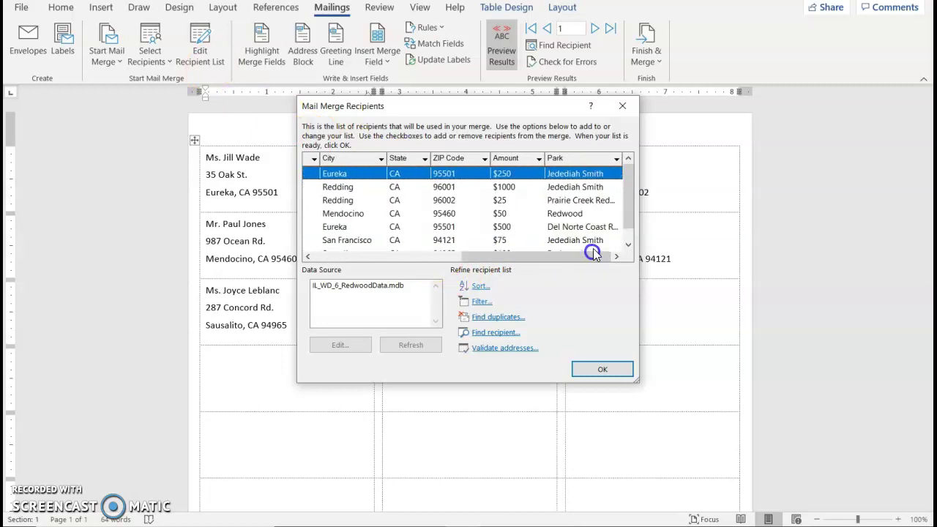
click(616, 158)
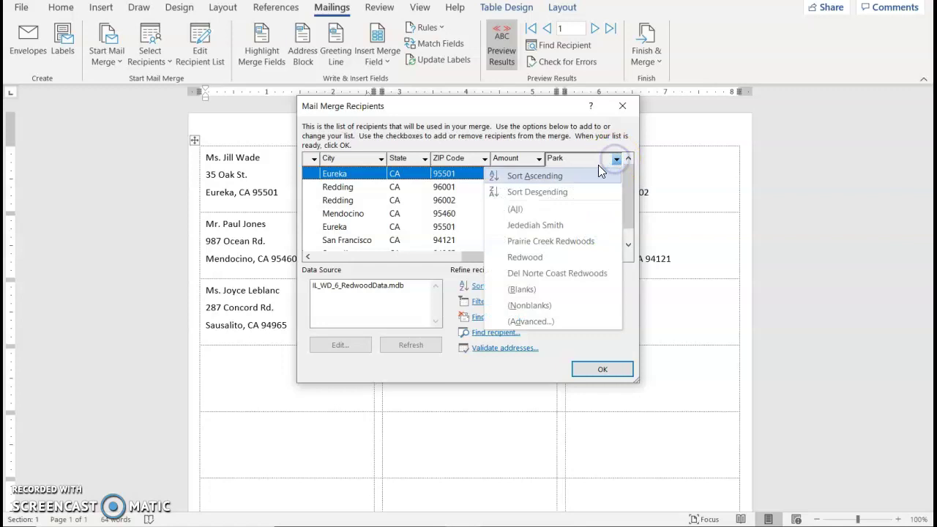
click(539, 258)
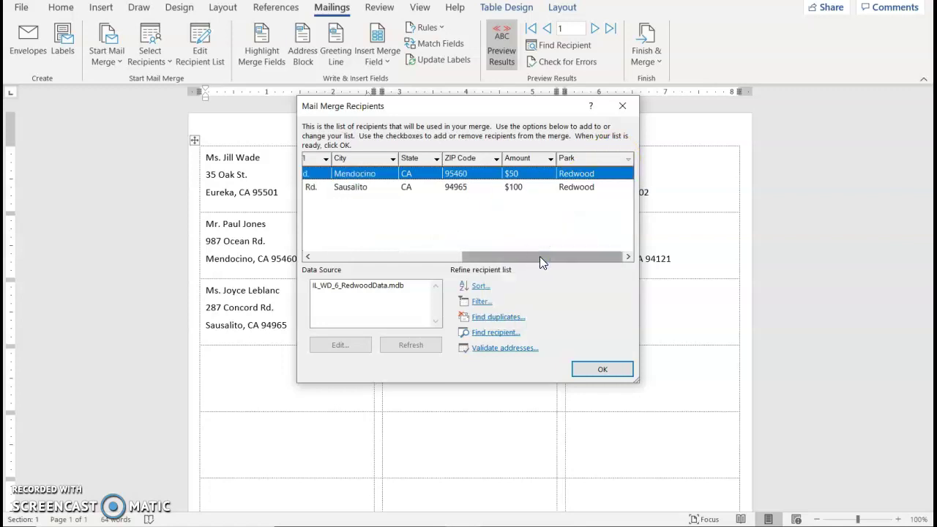
- Sort the filtered recipients by City in ascending order and apply the list to the labels
click(480, 289)
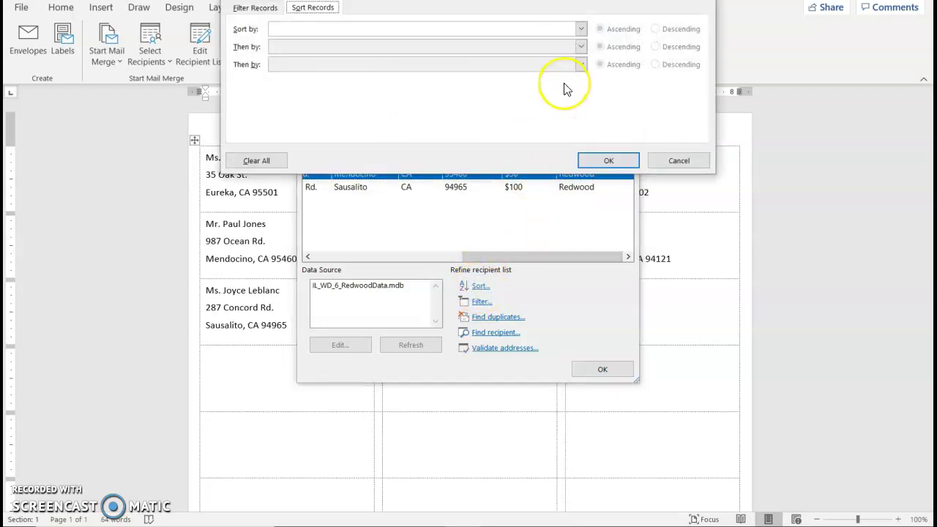
click(580, 28)
click(382, 89)
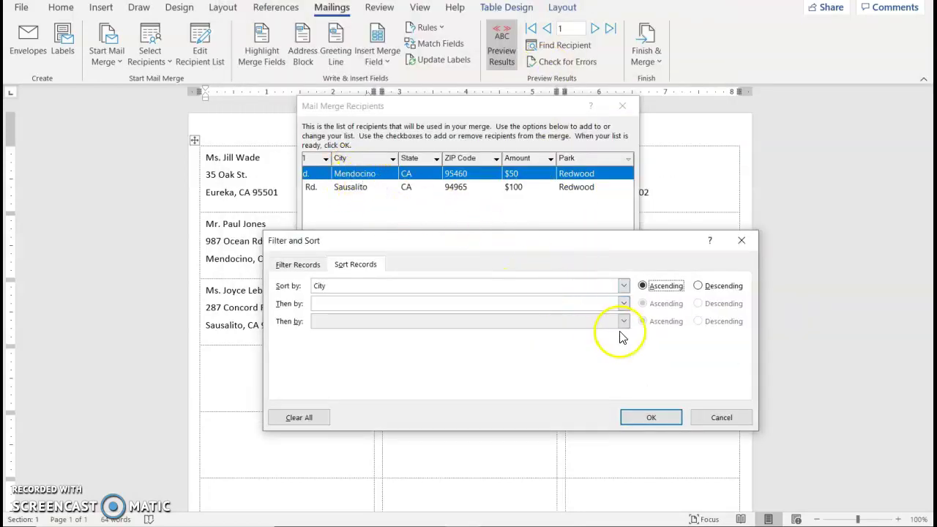
click(650, 420)
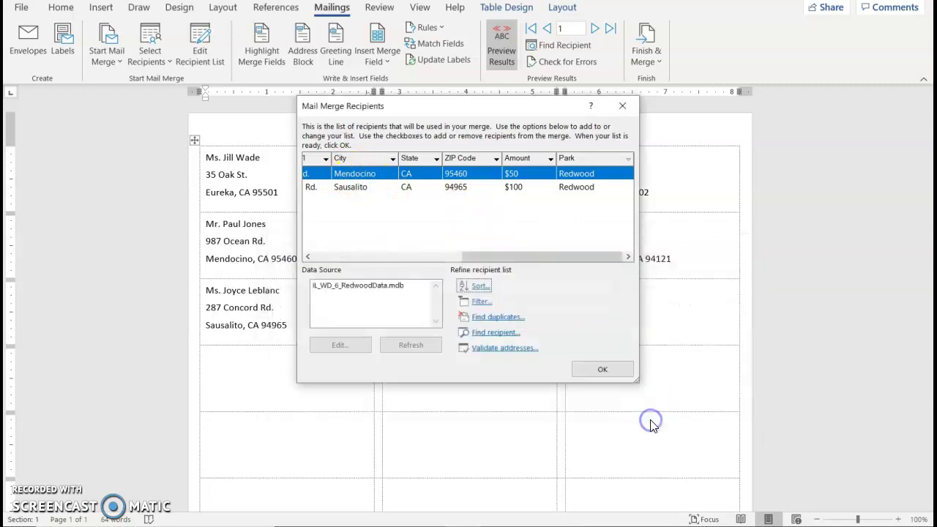
click(602, 370)
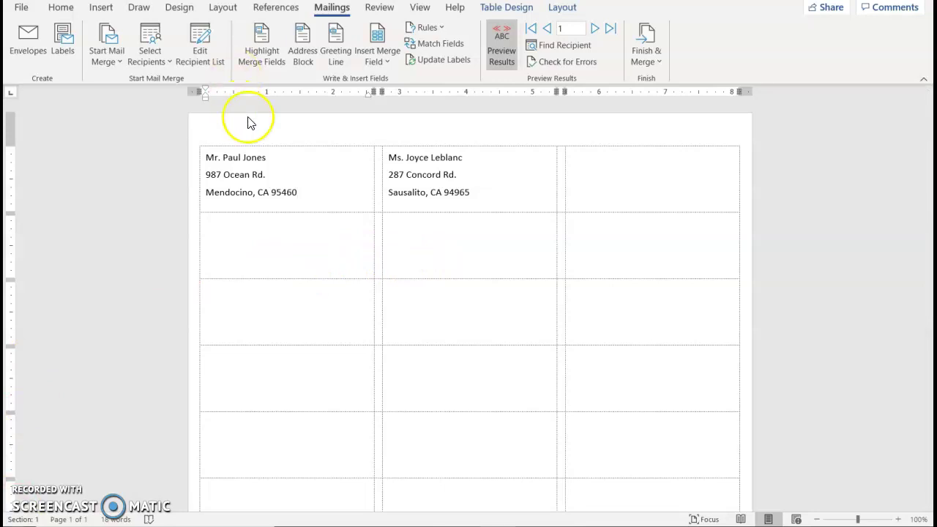
- Open the IL_WD_6_RedwoodData.mdb data source for editing and find the San Francisco recipient's entry by first name
click(207, 59)
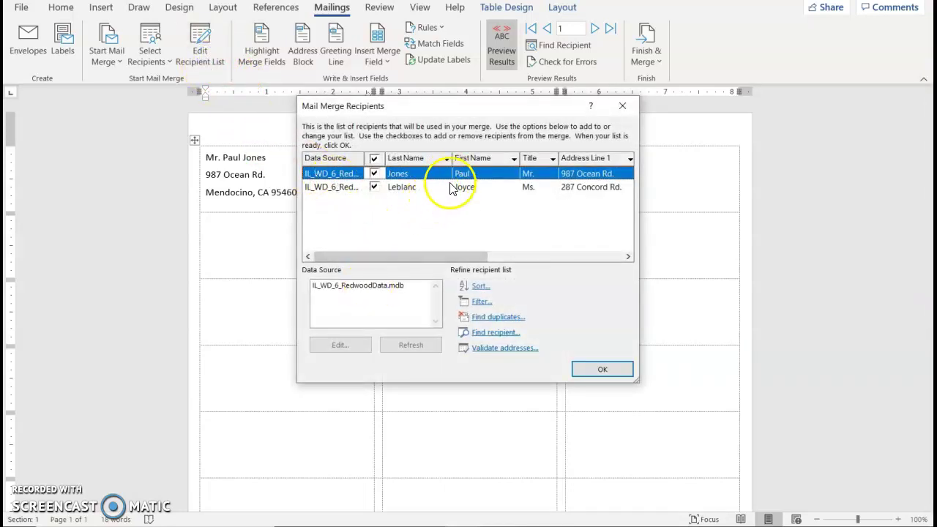
click(370, 289)
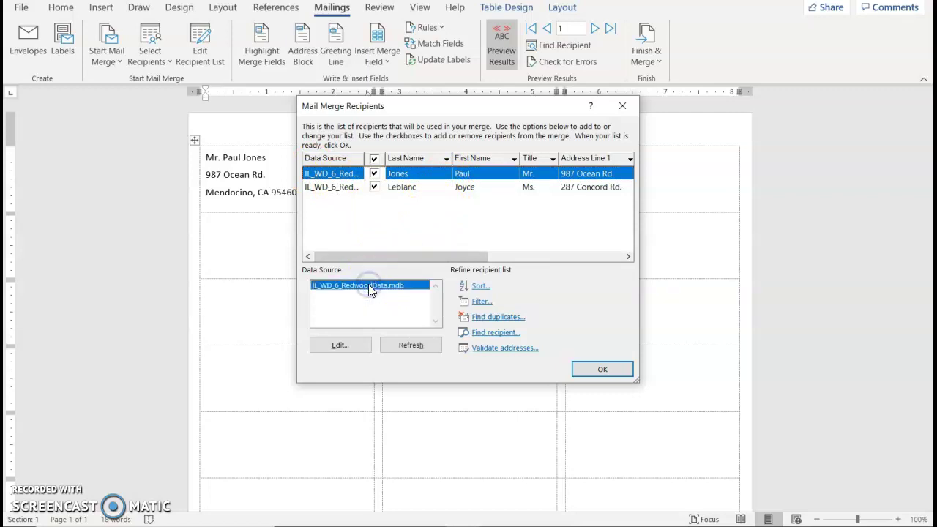
click(345, 346)
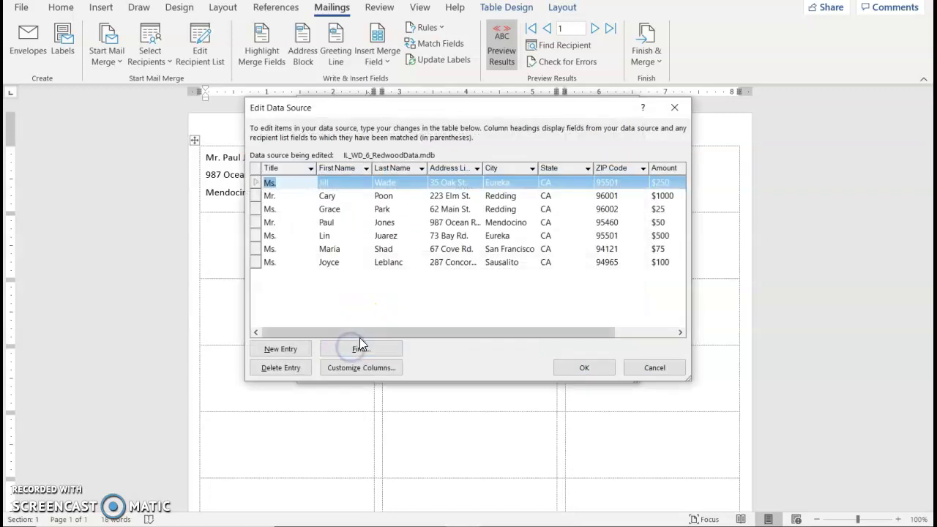
click(372, 350)
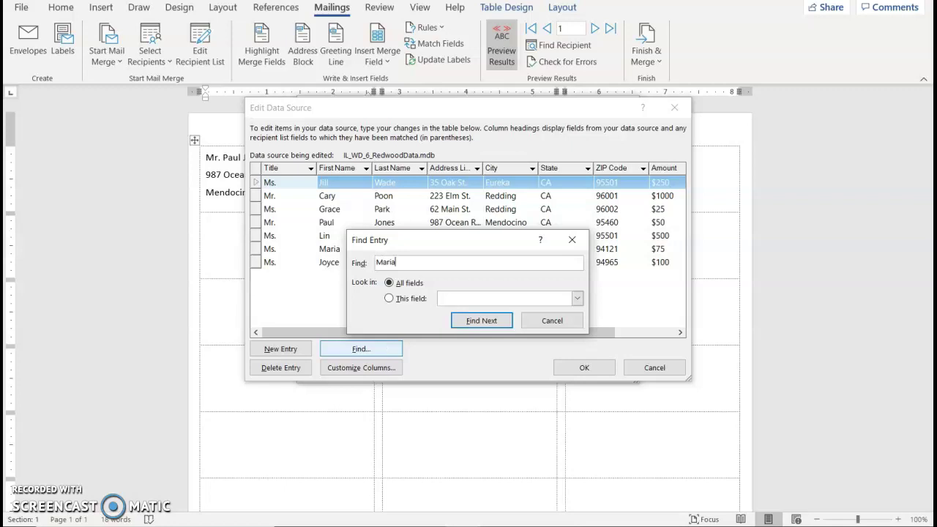
click(468, 322)
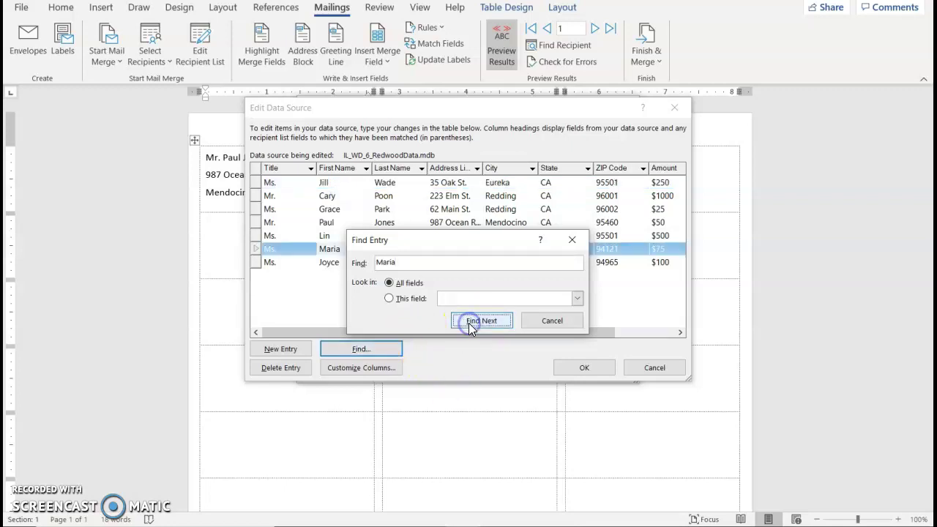
click(531, 322)
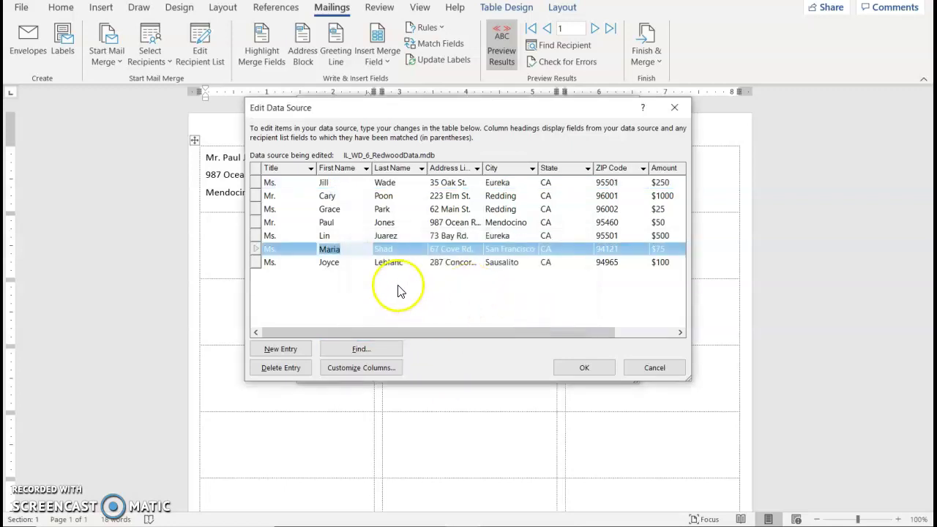
- Change the San Francisco recipient's Park to Redwood and save the change to the data source
drag(476, 331, 602, 337)
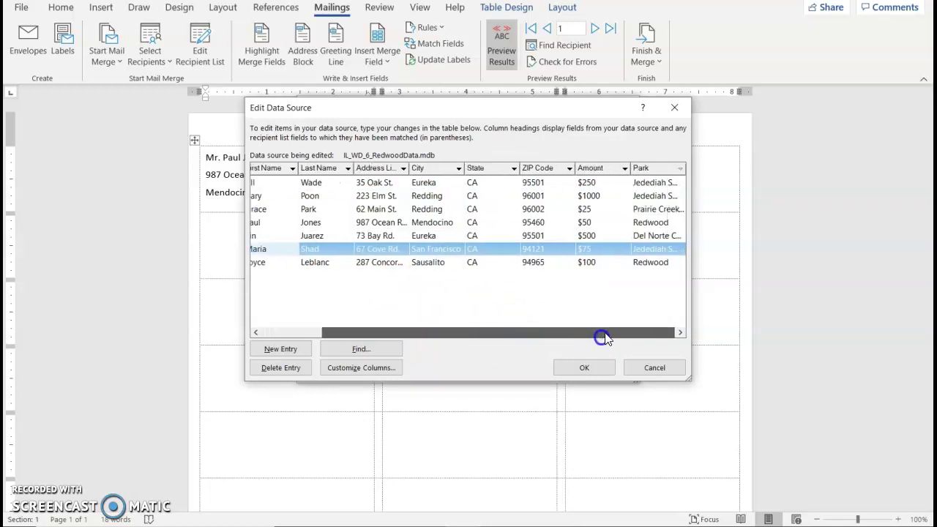
click(667, 250)
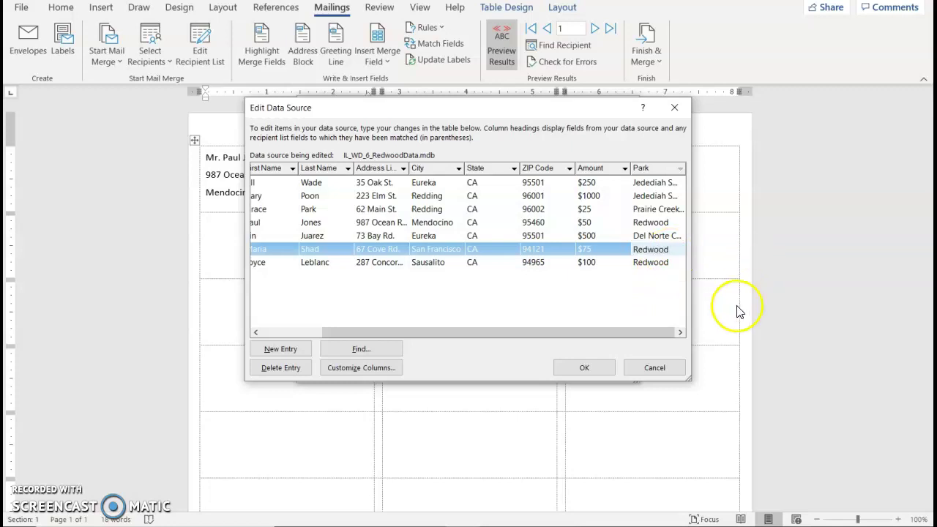
click(599, 368)
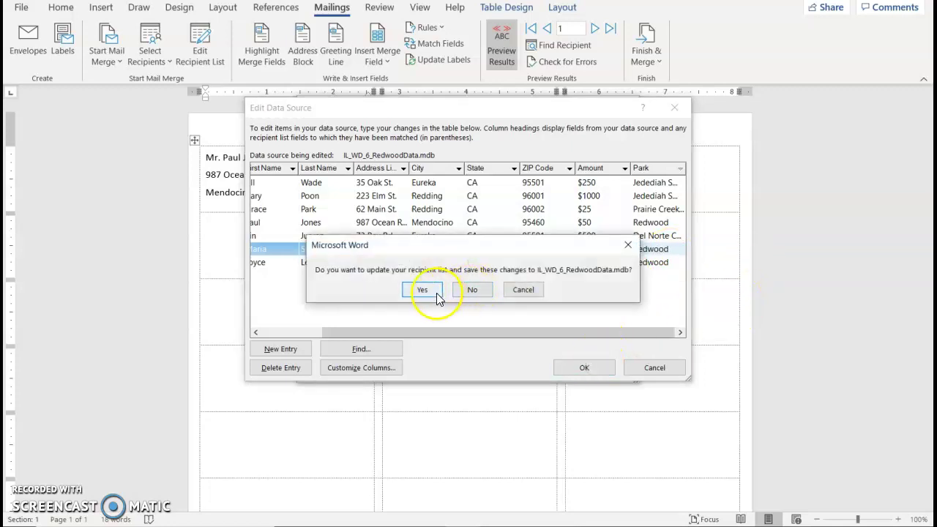
click(436, 294)
click(581, 368)
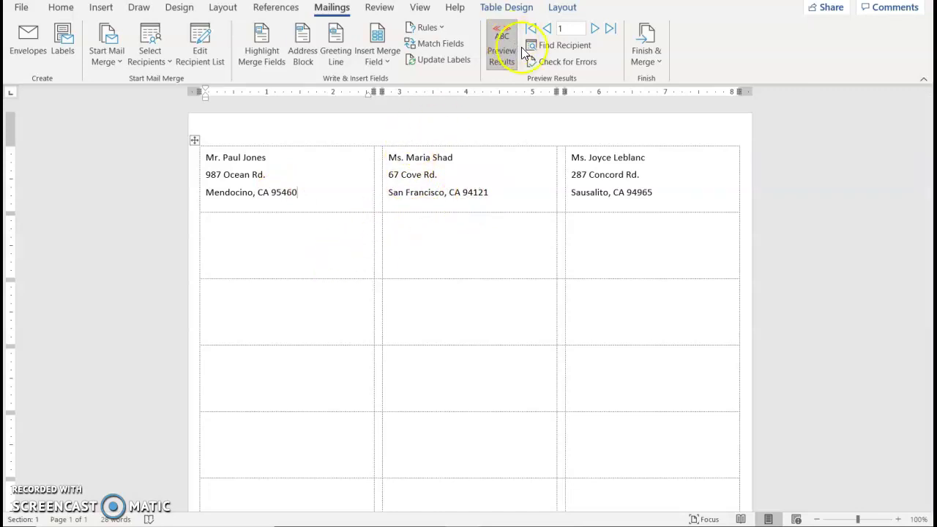
- Merge all records of the filtered label sheet into a new document for individual editing
click(656, 68)
click(662, 82)
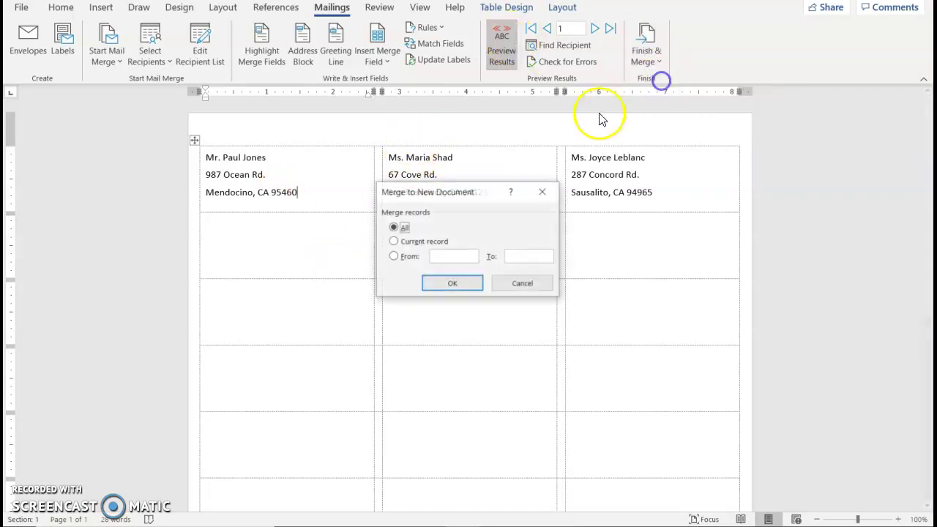
click(448, 282)
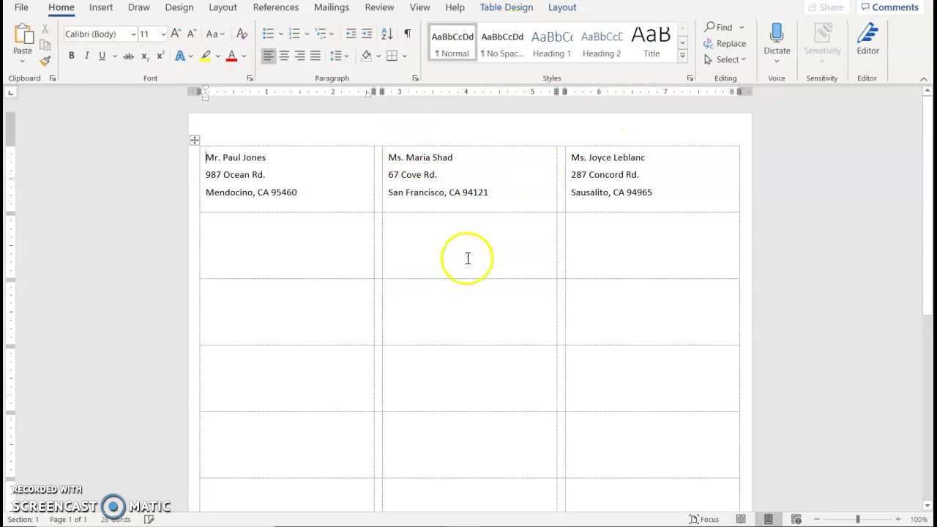